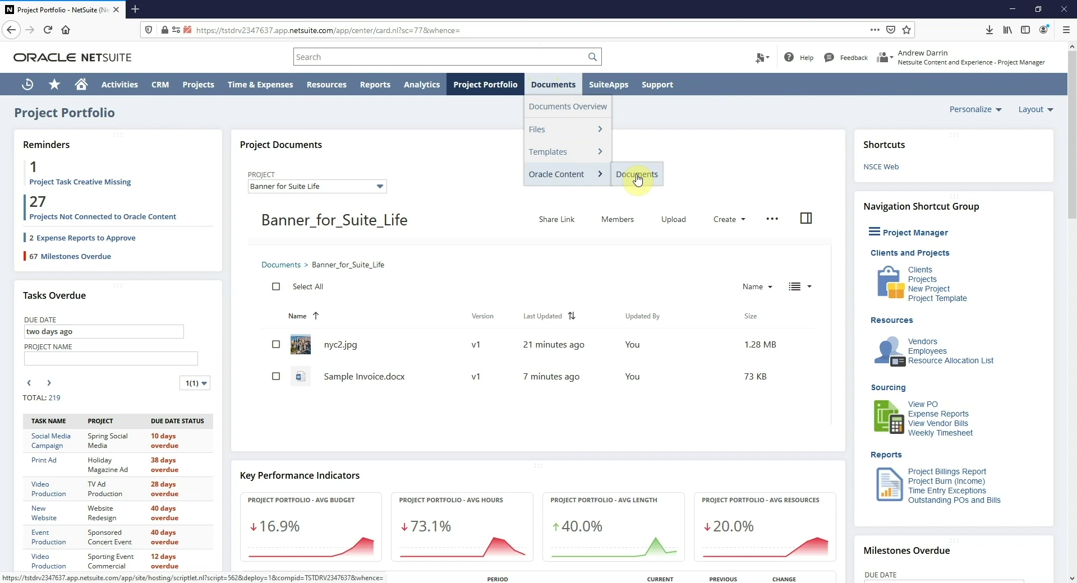
# Open Documents > Oracle Content to list the six project and personal folders
pyautogui.click(637, 175)
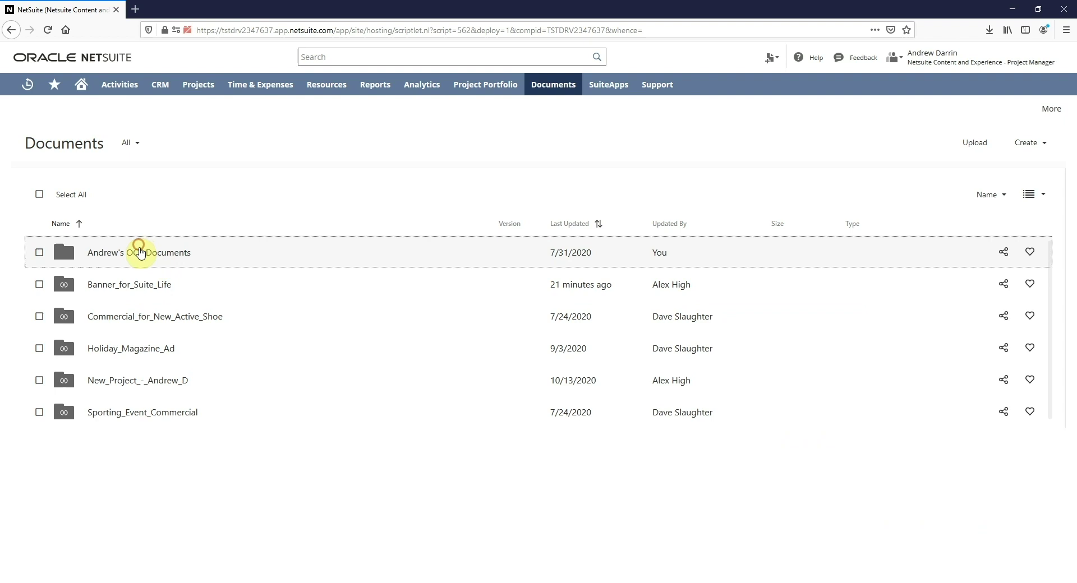
# View croatia.jpg from the personal OCE Documents folder, zoomed out to show the harbour town
pyautogui.click(140, 250)
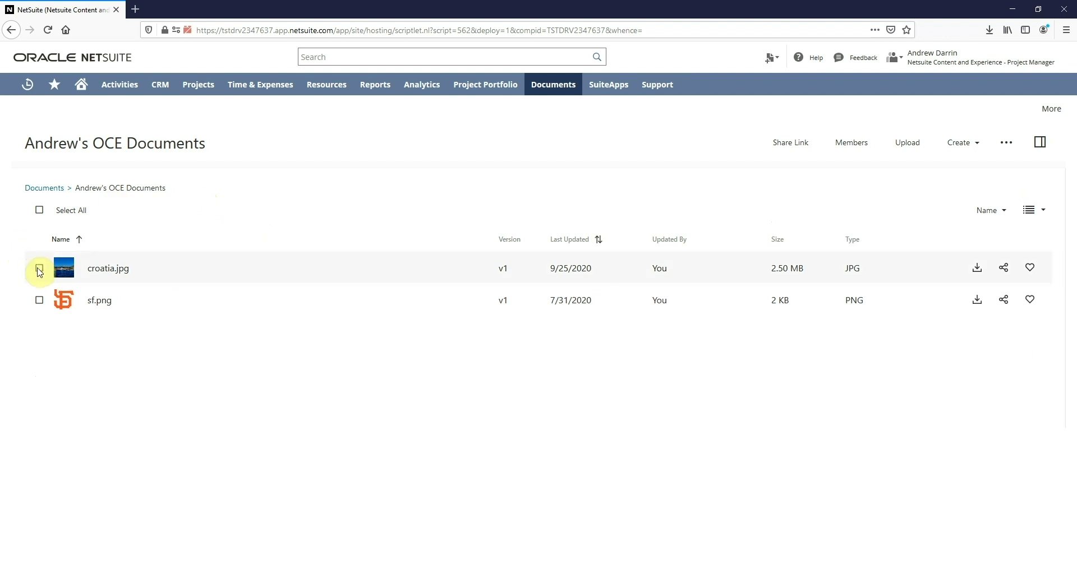
pyautogui.click(40, 269)
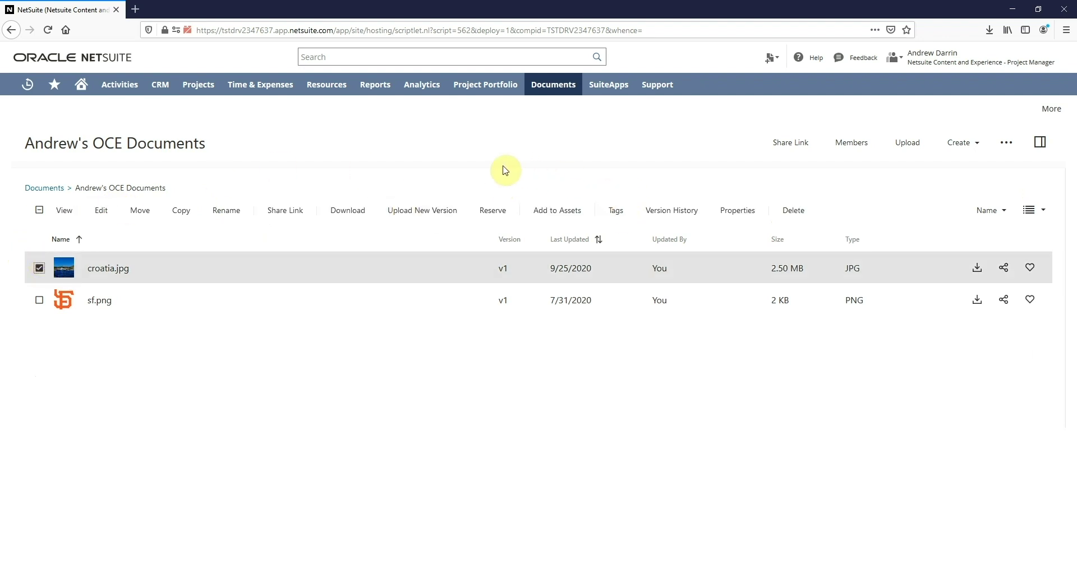
pyautogui.click(108, 255)
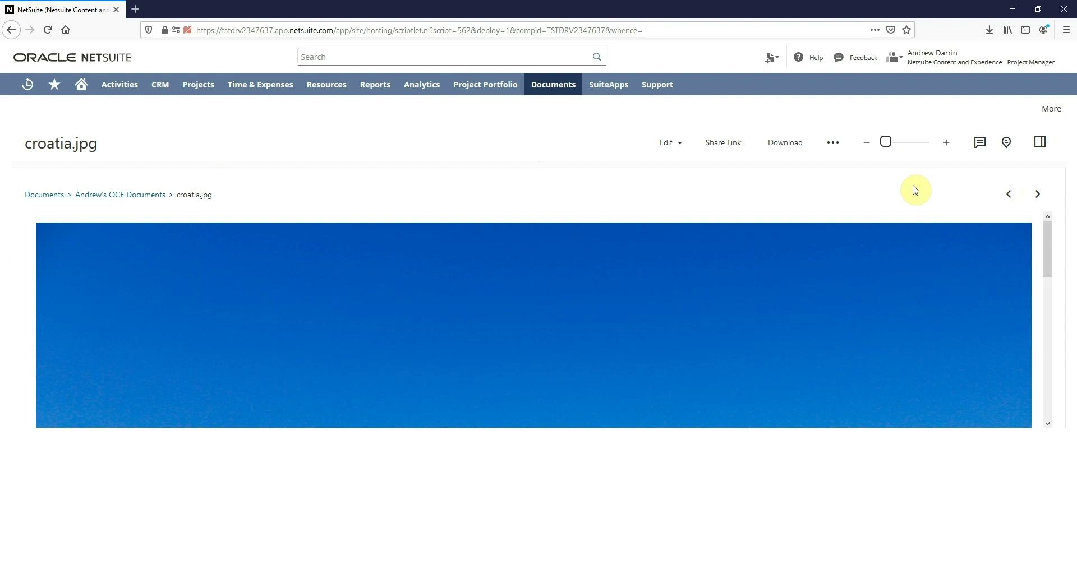
pyautogui.click(870, 145)
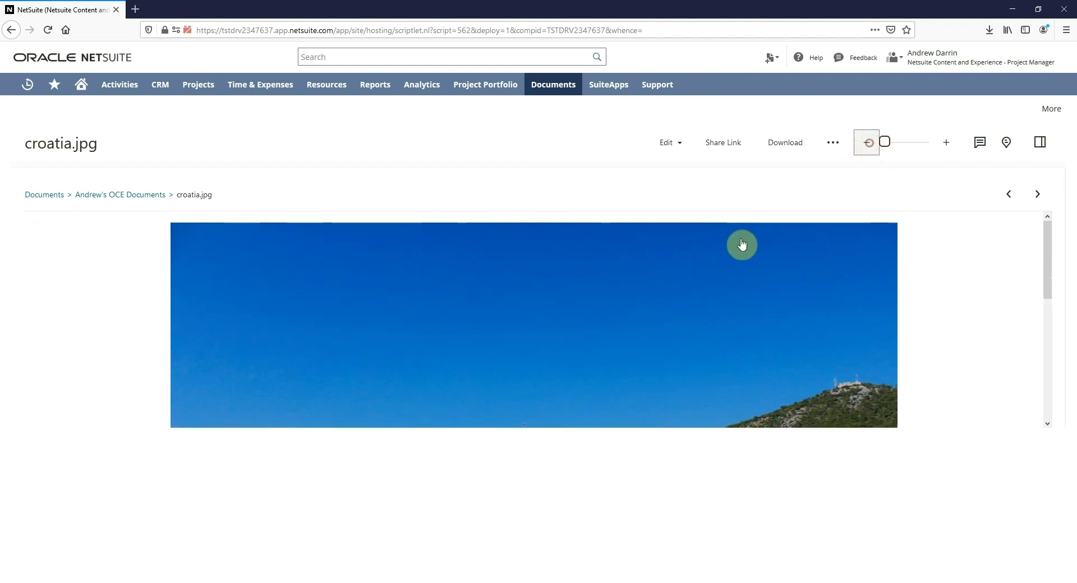
pyautogui.scroll(-3, 669, 298)
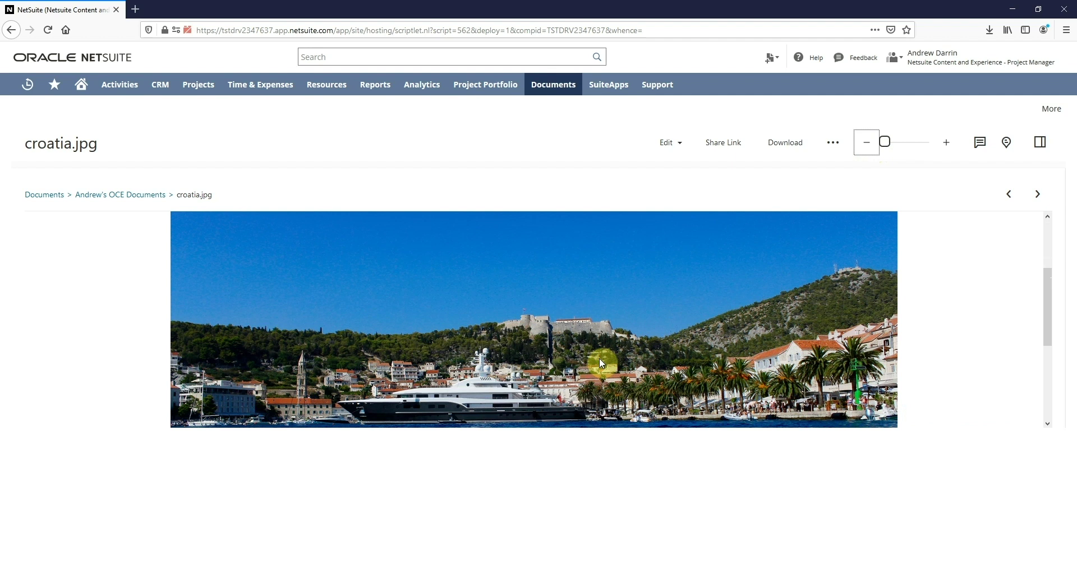
# Return to the Project Portfolio dashboard and reveal the Recent Records list
pyautogui.click(481, 91)
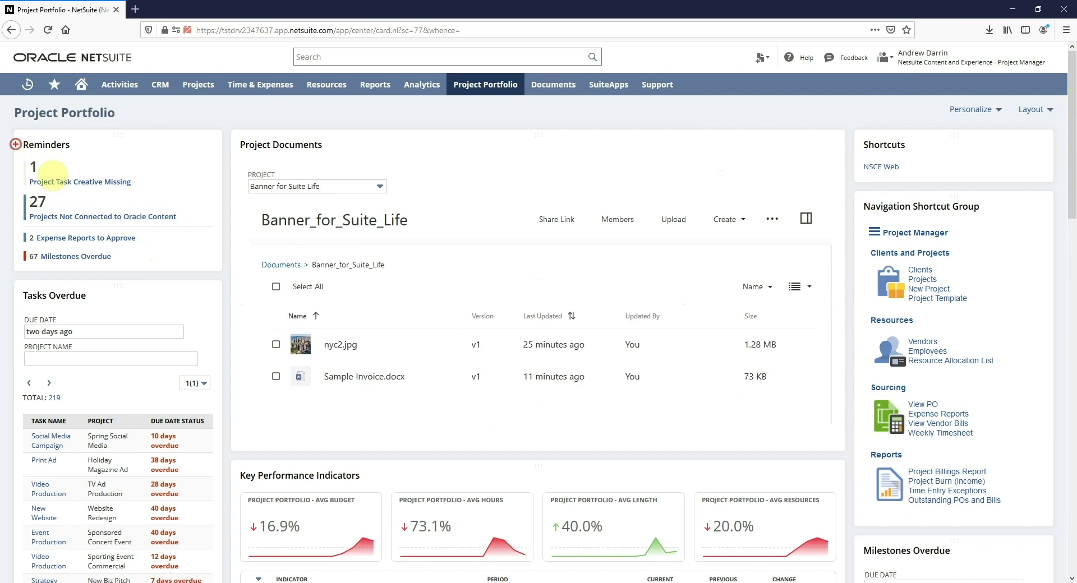
pyautogui.moveTo(16, 144); pyautogui.dragTo(215, 232)
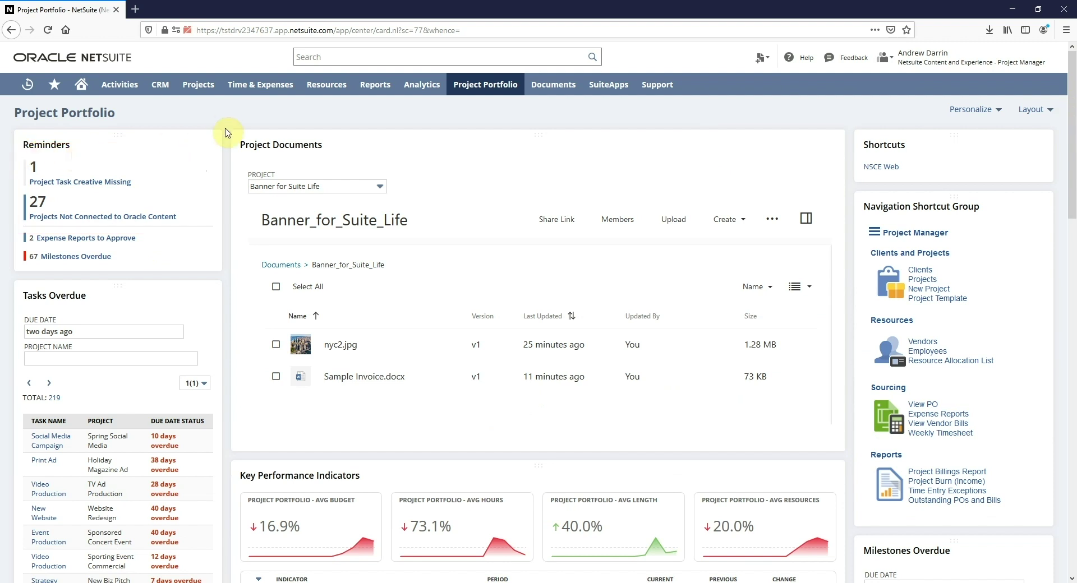
pyautogui.moveTo(232, 131); pyautogui.dragTo(348, 162)
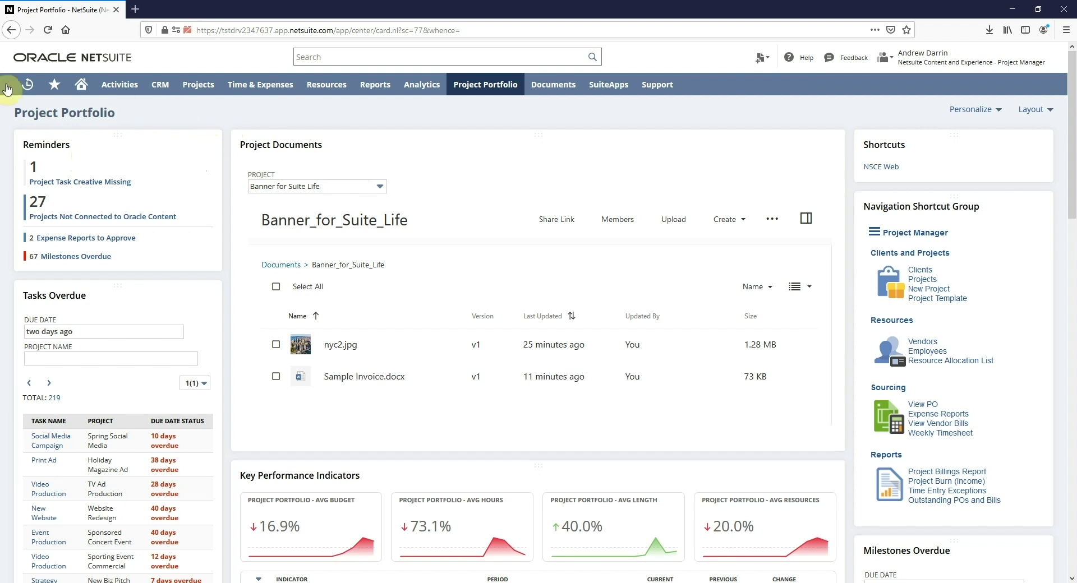
pyautogui.moveTo(28, 84)
pyautogui.moveTo(87, 130)
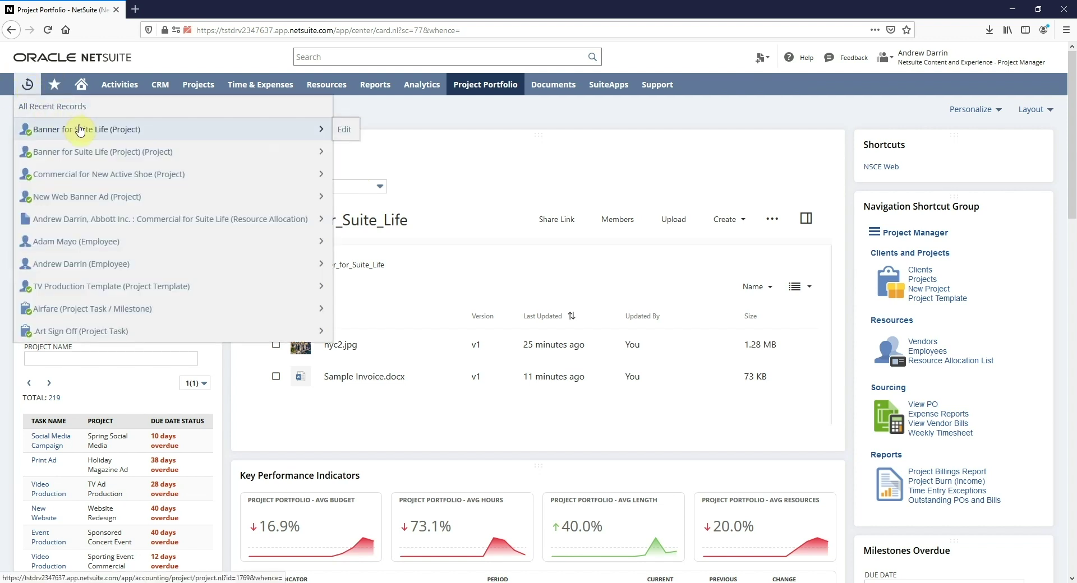
# Open the Banner for Suite Life project, showing its documents: nyc2.jpg and Sample Invoice.docx
pyautogui.click(80, 130)
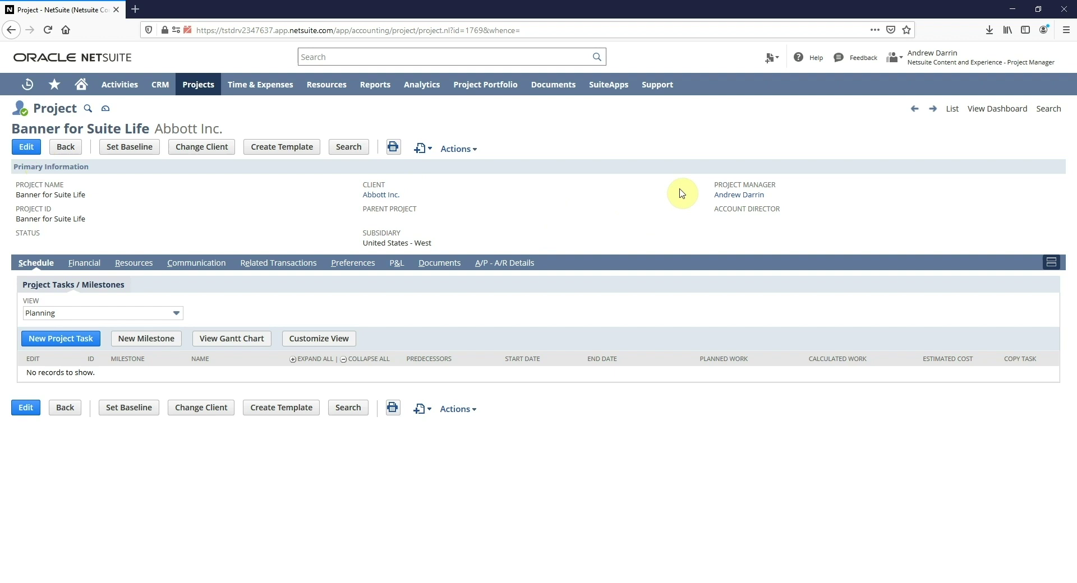
pyautogui.moveTo(694, 172); pyautogui.dragTo(835, 206)
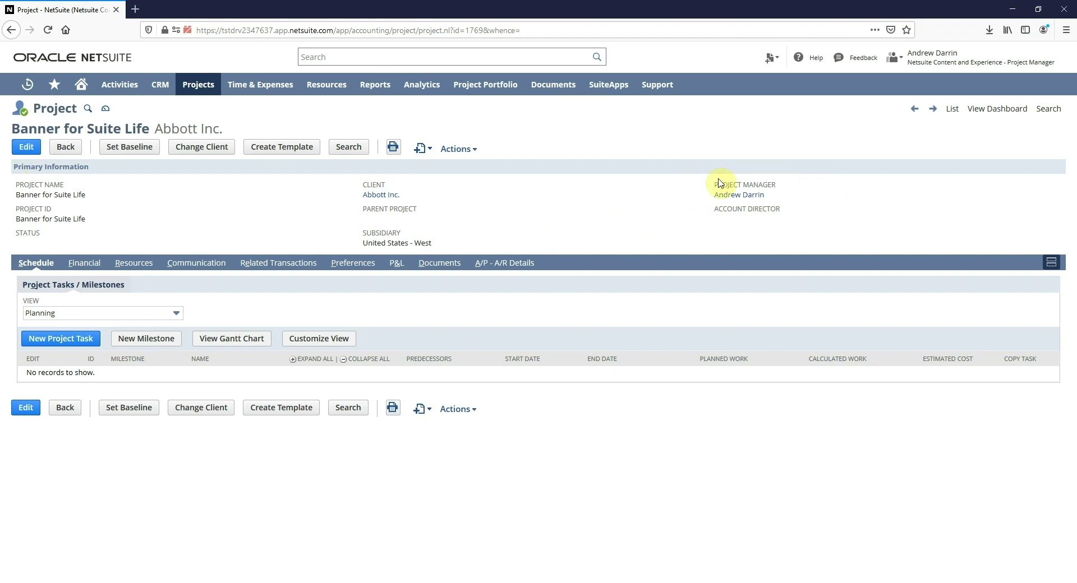
pyautogui.click(126, 264)
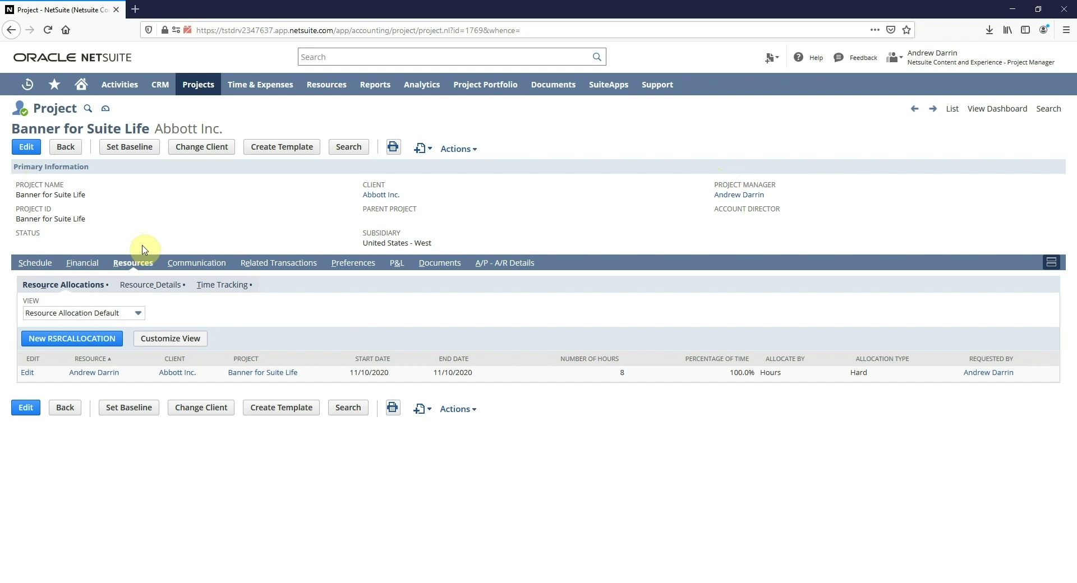
pyautogui.click(438, 264)
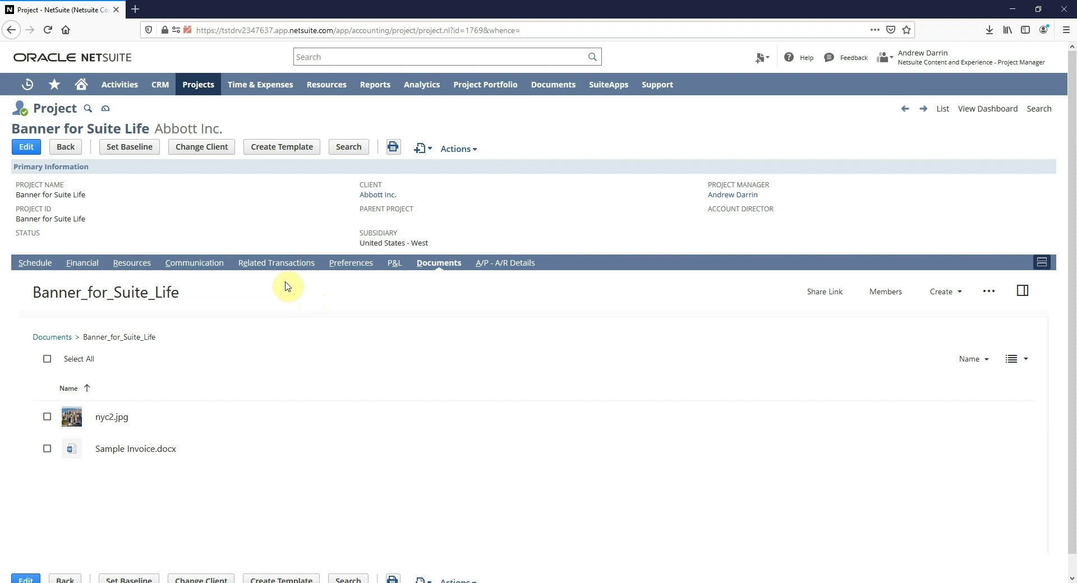
pyautogui.click(118, 450)
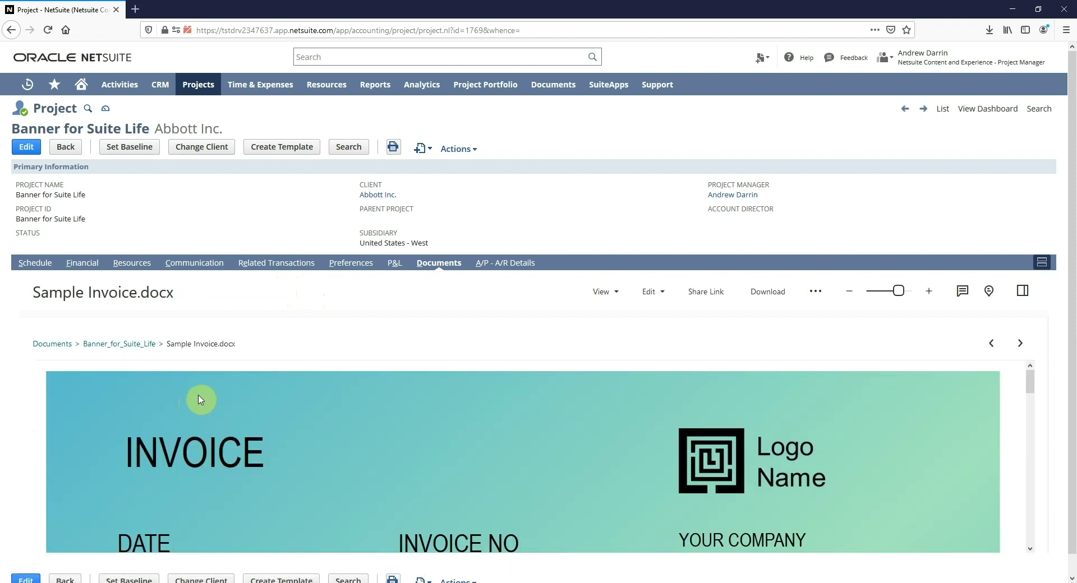
pyautogui.scroll(-2, 392, 409)
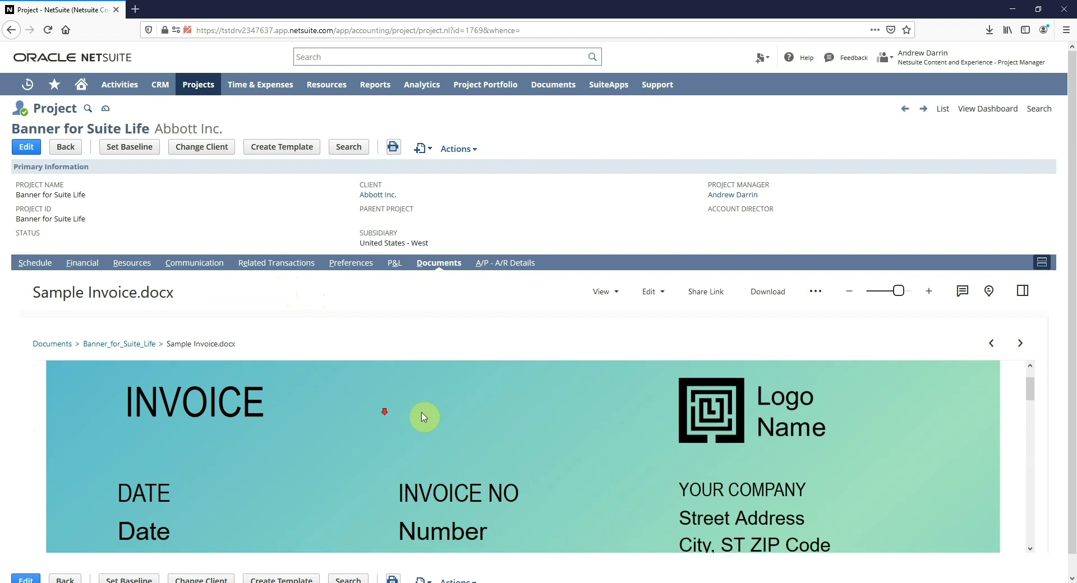
pyautogui.click(652, 291)
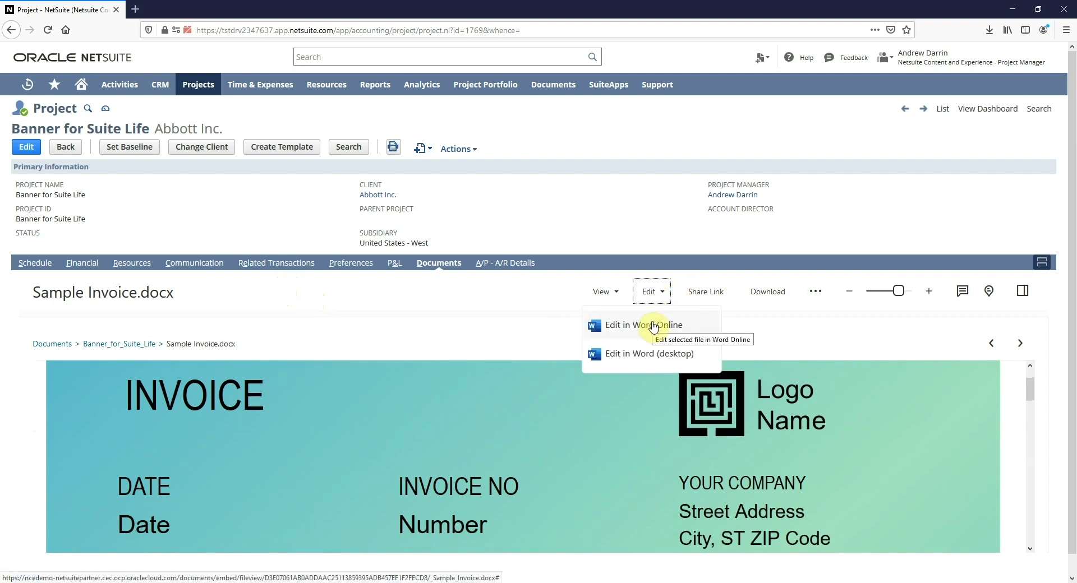
pyautogui.click(115, 343)
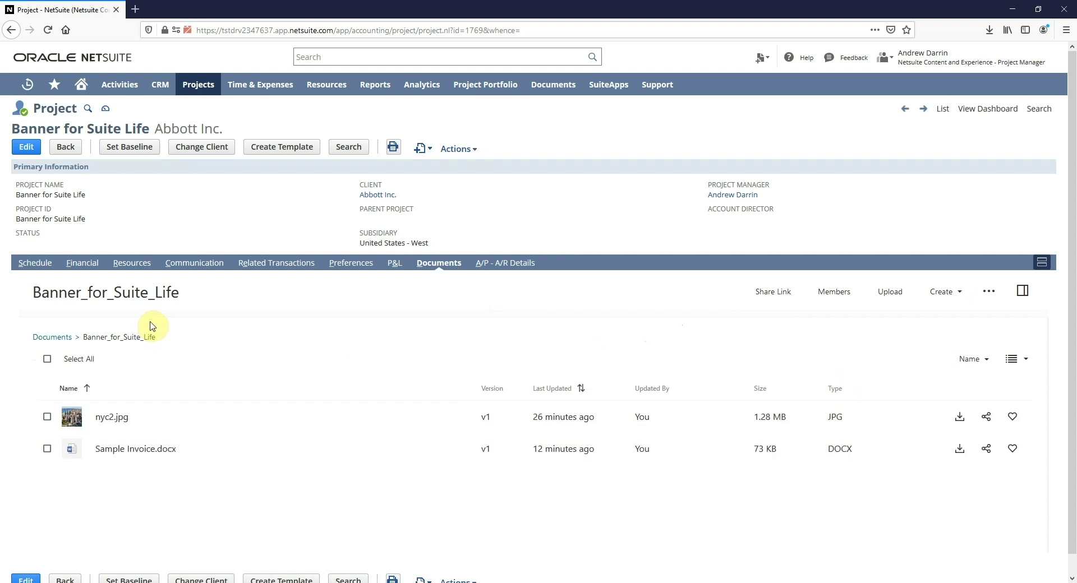
# Open nyc2.jpg zoomed to fit, with its Conversation panel showing beside it
pyautogui.click(104, 417)
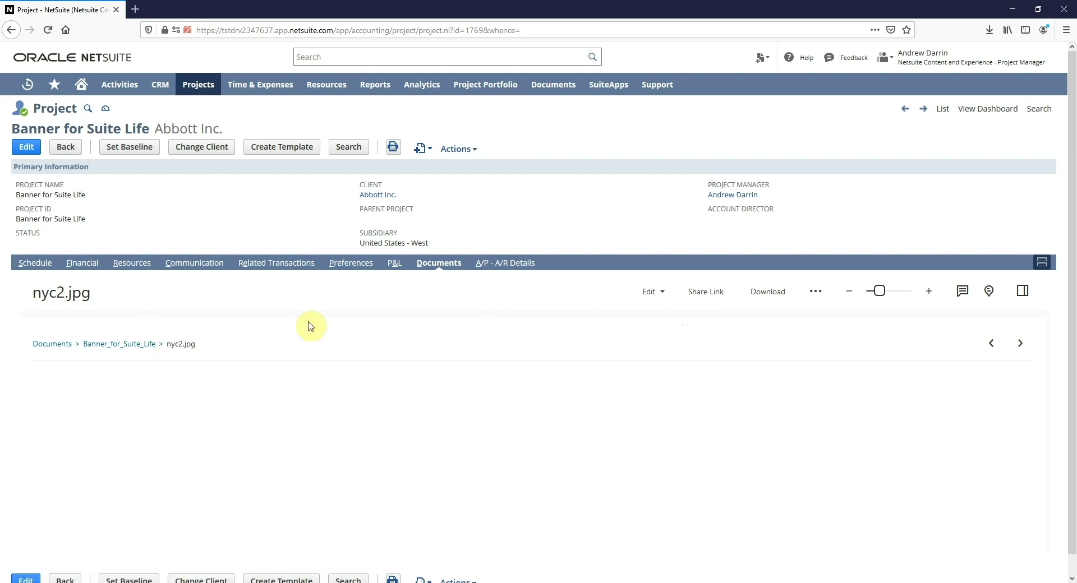
pyautogui.click(1022, 291)
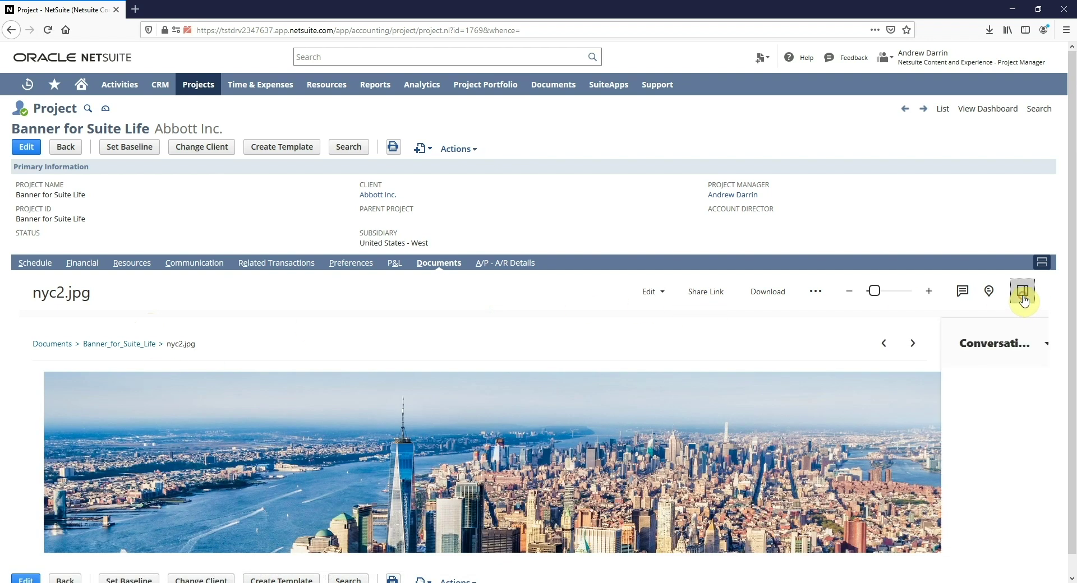
pyautogui.click(848, 291)
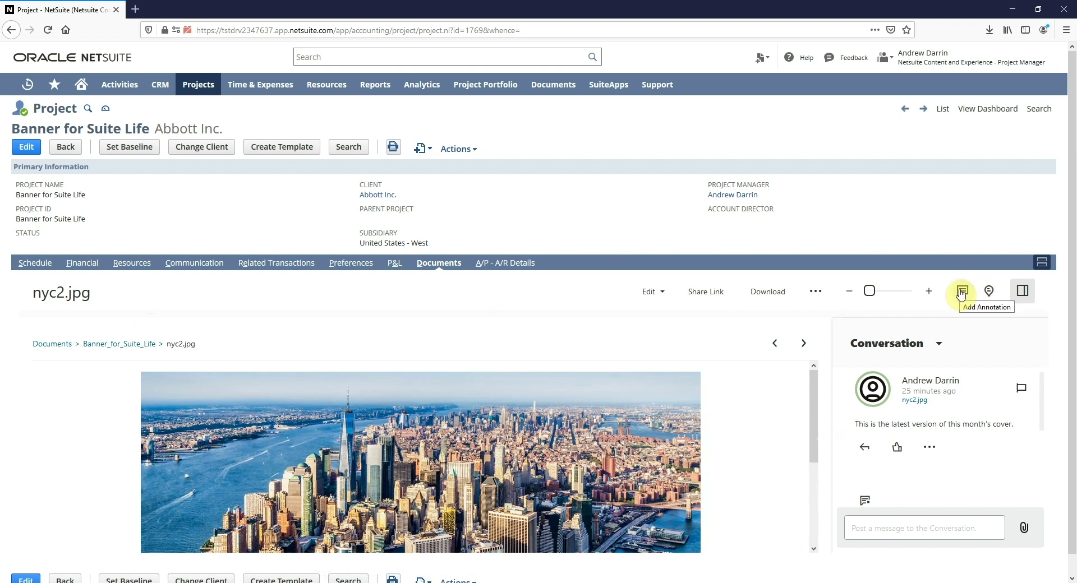
pyautogui.click(960, 292)
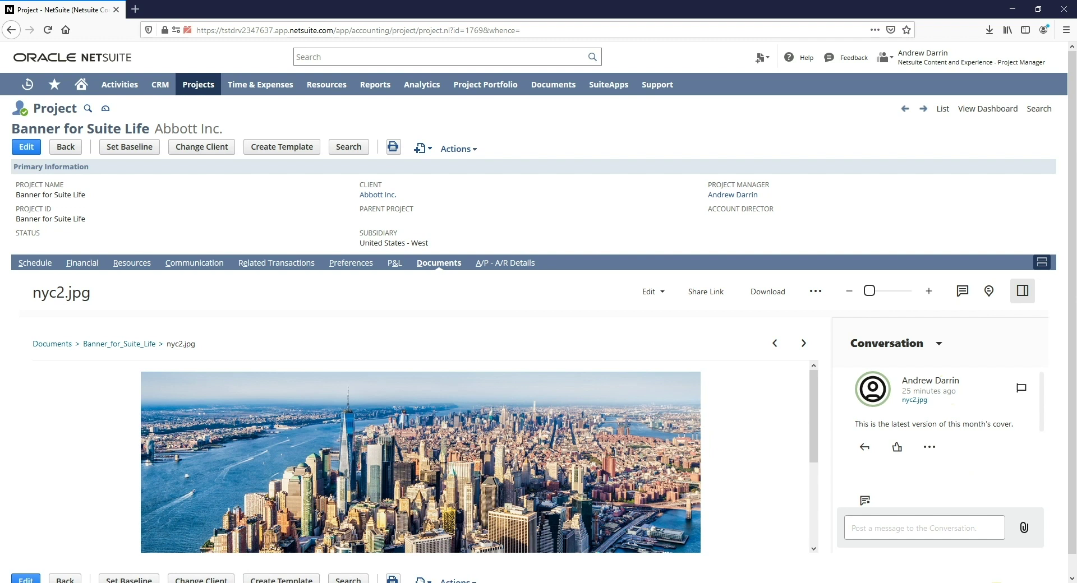
pyautogui.click(614, 453)
# Reply 'Done.' to the 'Please increase brightness.' comment
pyautogui.scroll(-2, 906, 433)
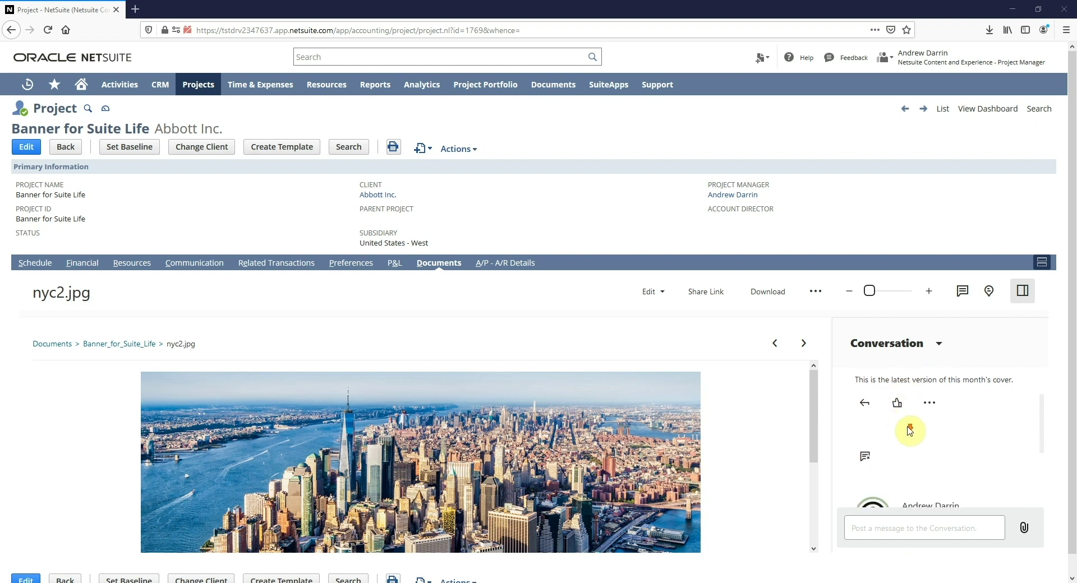
pyautogui.scroll(-2, 913, 432)
pyautogui.click(864, 475)
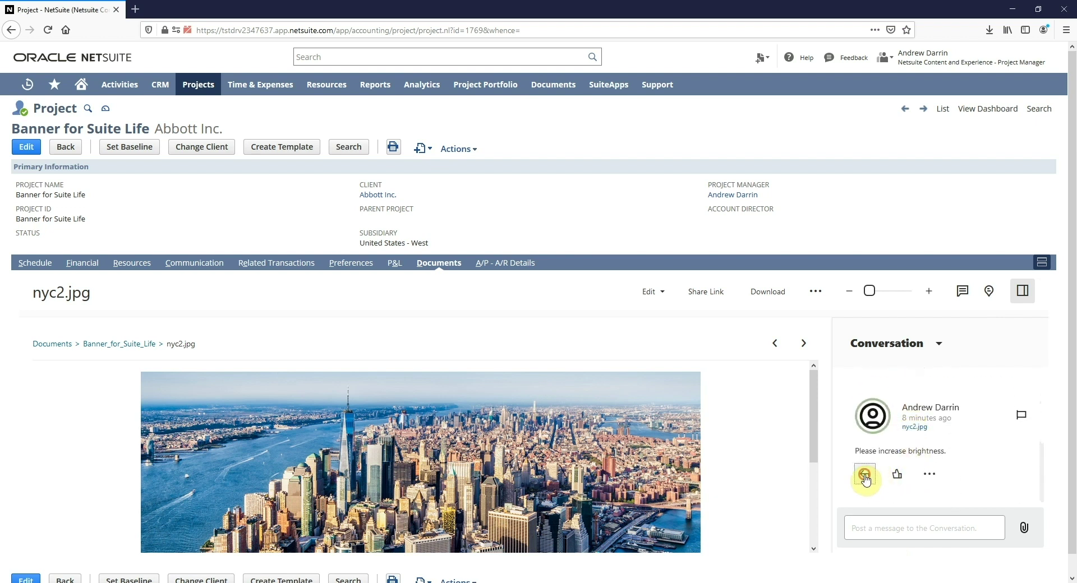
pyautogui.write('Done.')
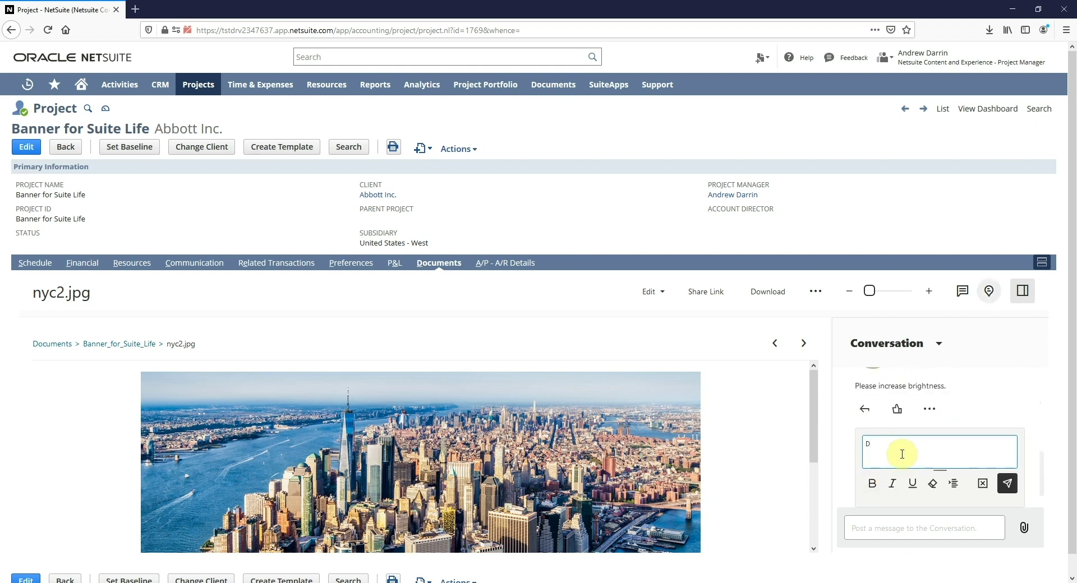
pyautogui.click(1008, 483)
pyautogui.scroll(2, 980, 441)
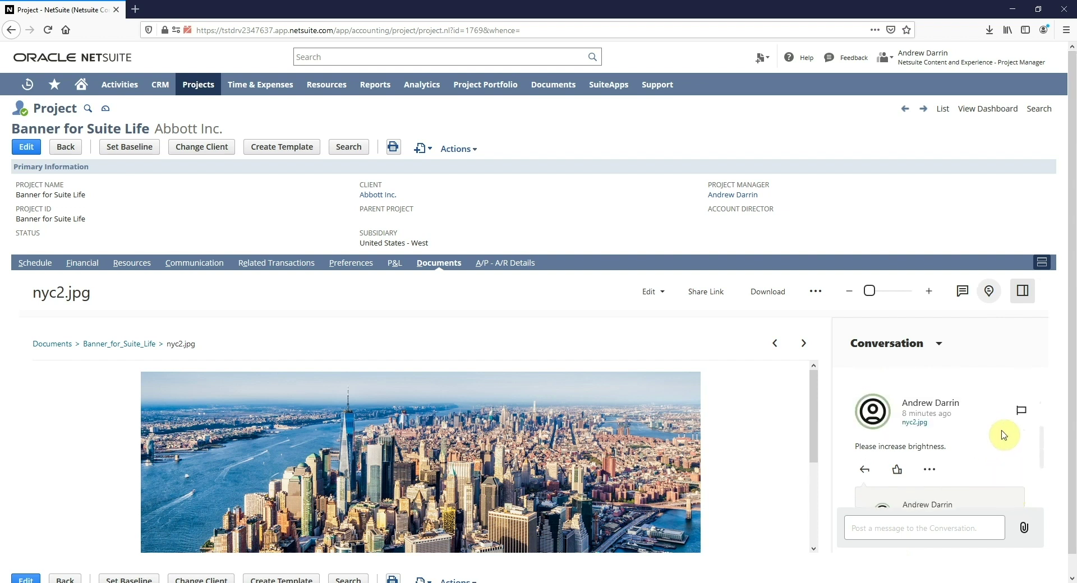
# Flag the brightness comment for a teammate, then return to the Project Portfolio dashboard
pyautogui.click(1021, 410)
pyautogui.click(914, 472)
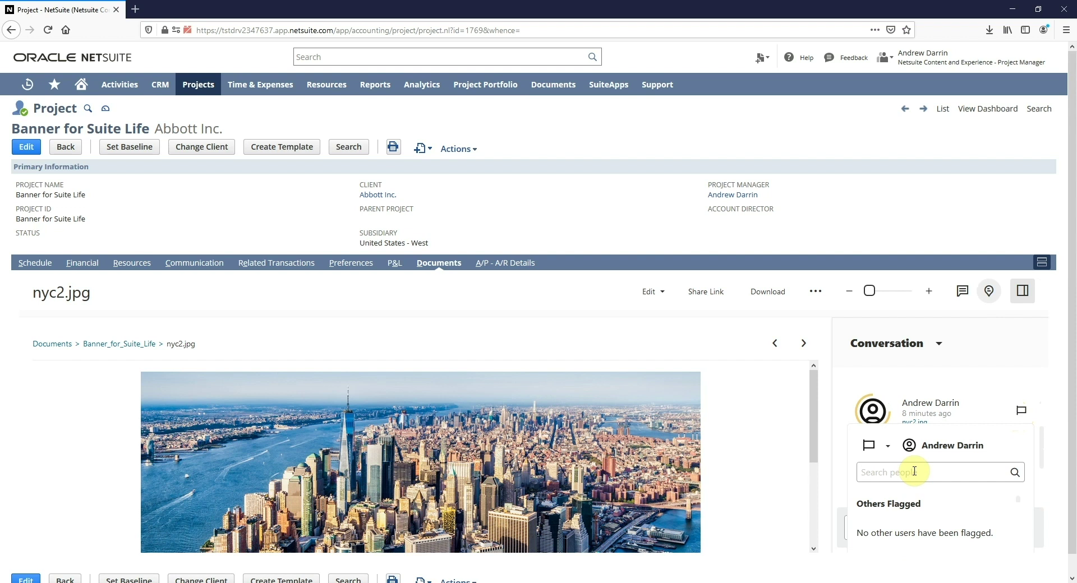
pyautogui.write('Alex')
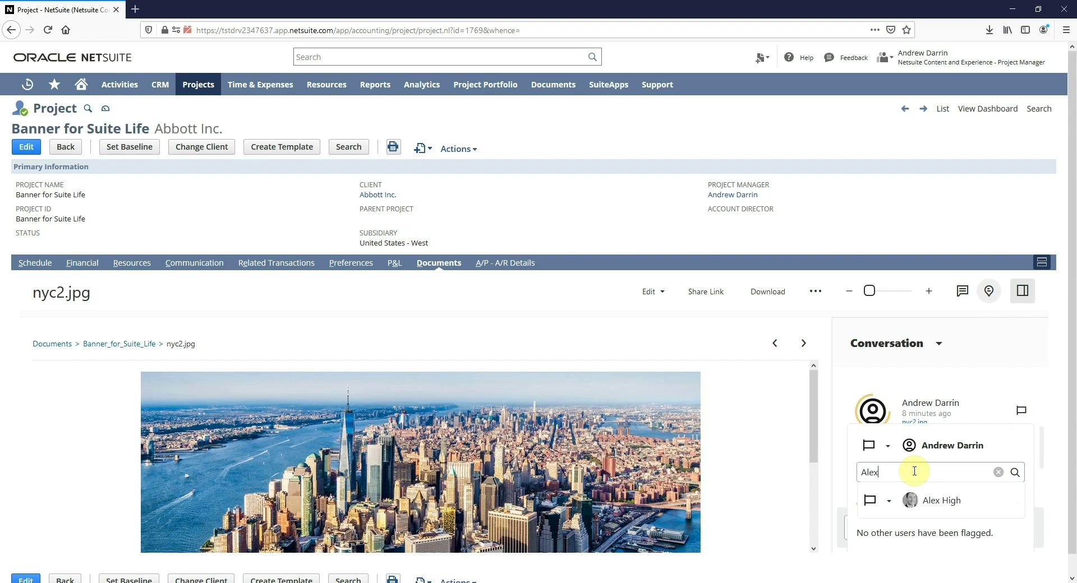
pyautogui.click(919, 500)
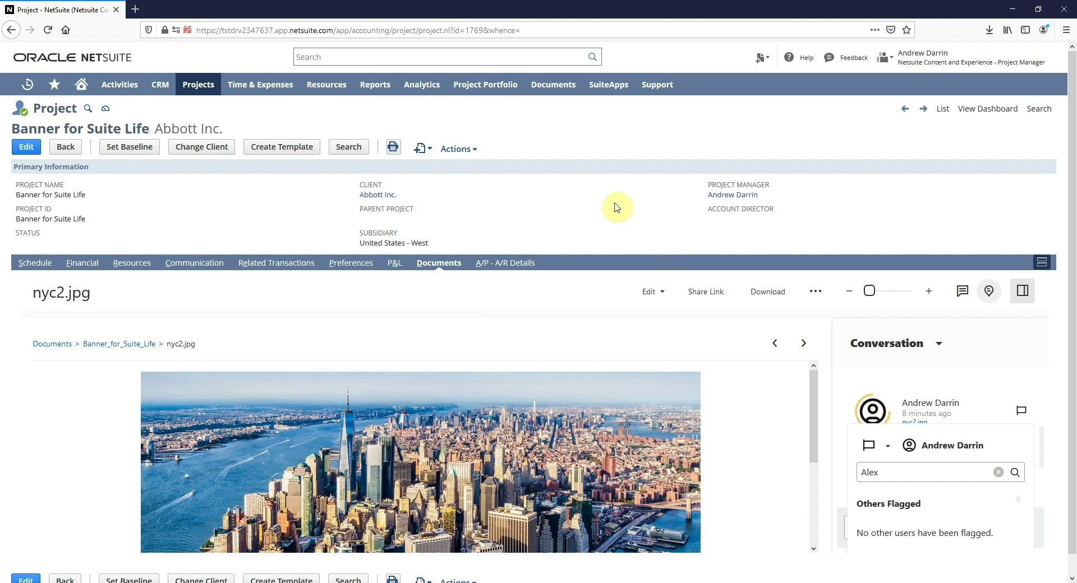
pyautogui.click(496, 88)
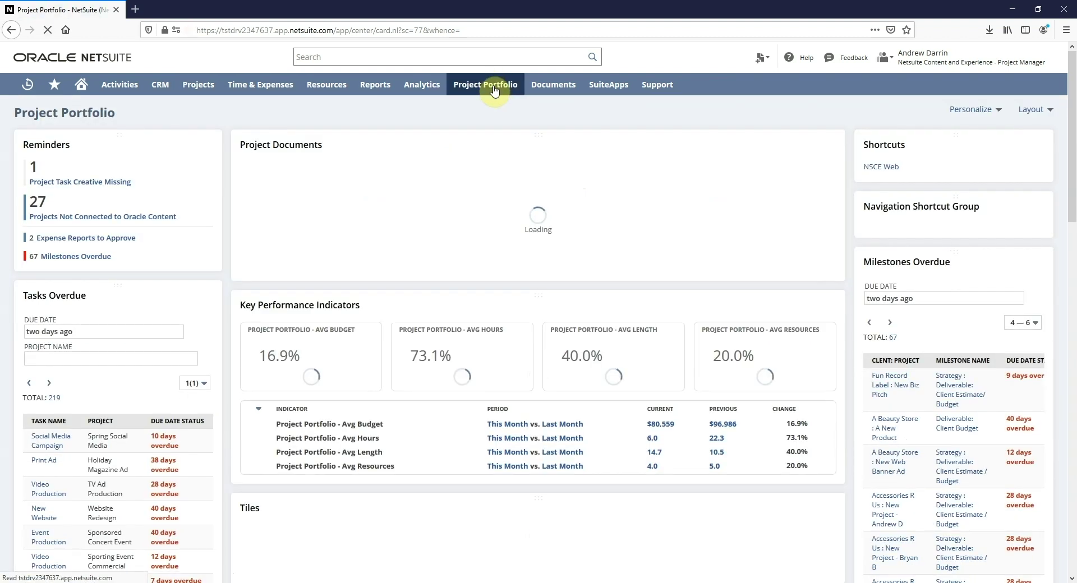
# From NSCE Web, reach the Flags page listing flags For You, including croatia's
pyautogui.click(884, 168)
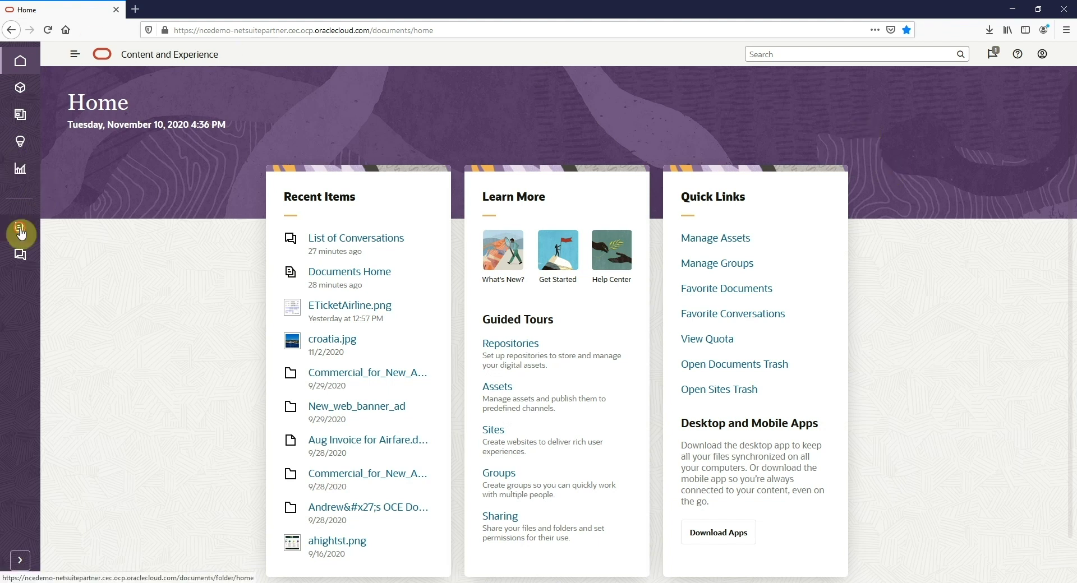
pyautogui.click(20, 231)
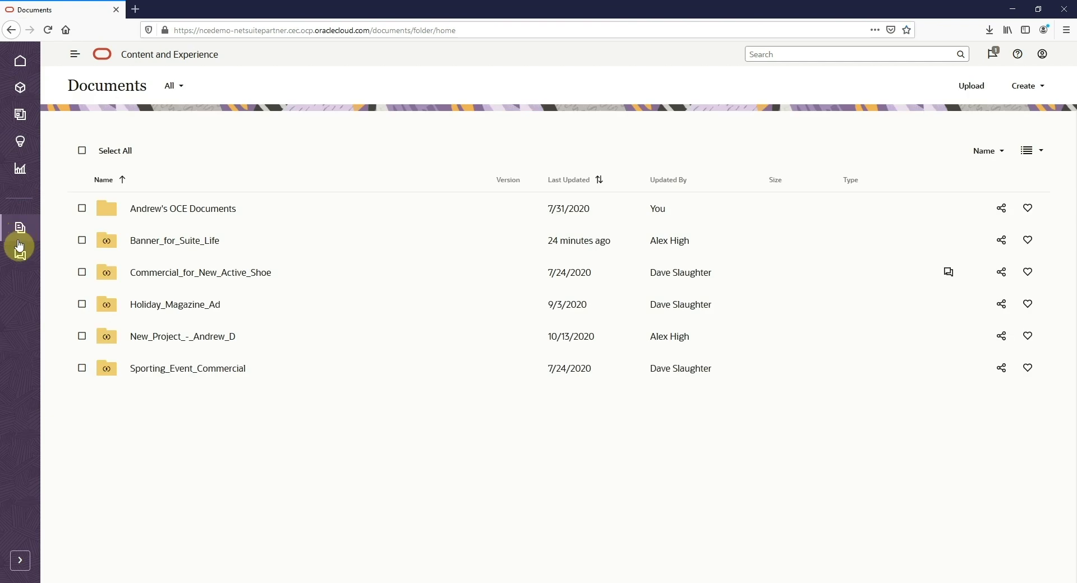
pyautogui.click(20, 257)
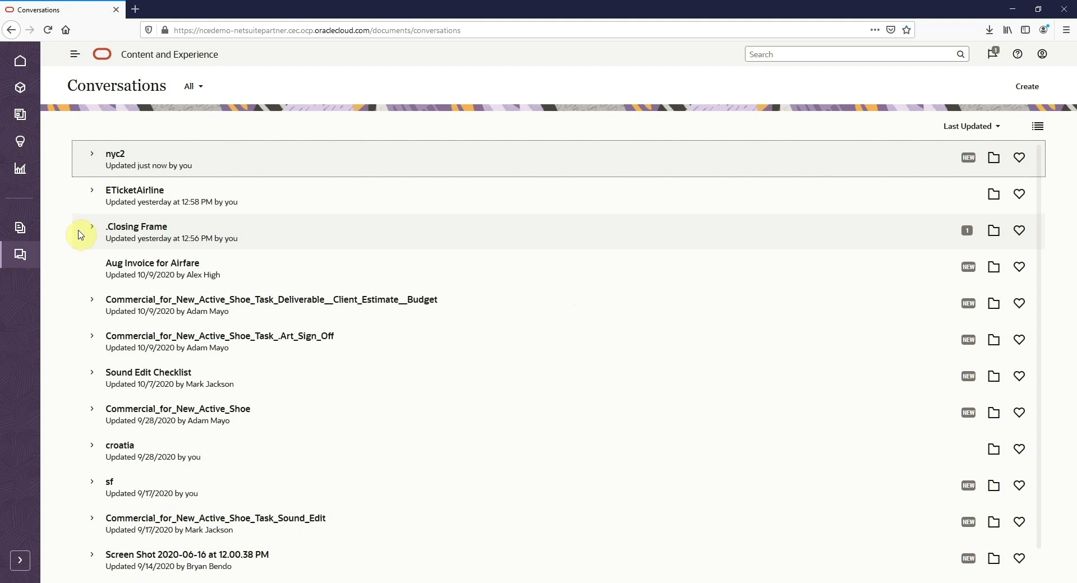
pyautogui.click(997, 59)
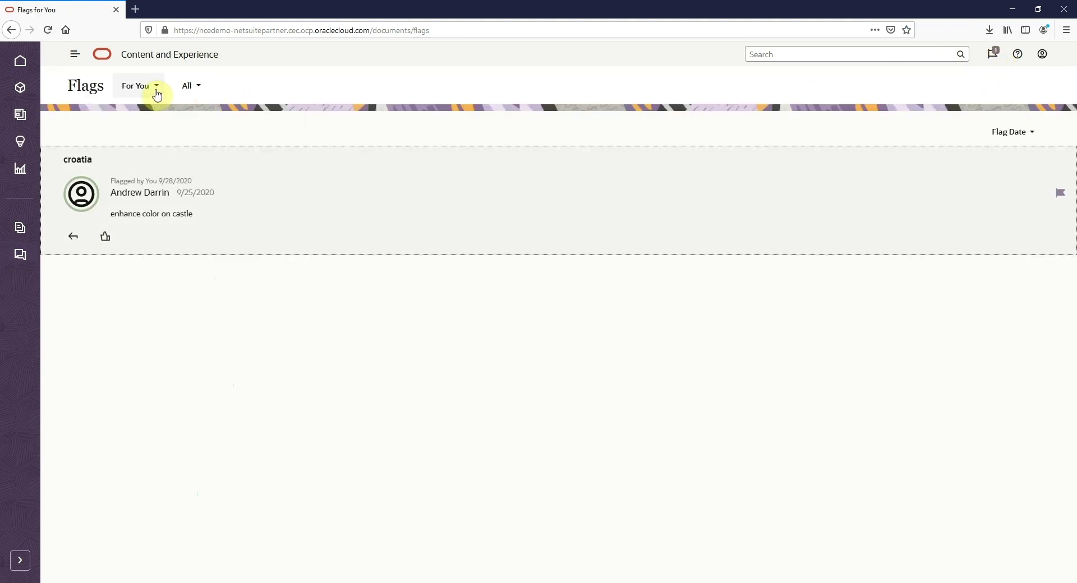
pyautogui.click(156, 90)
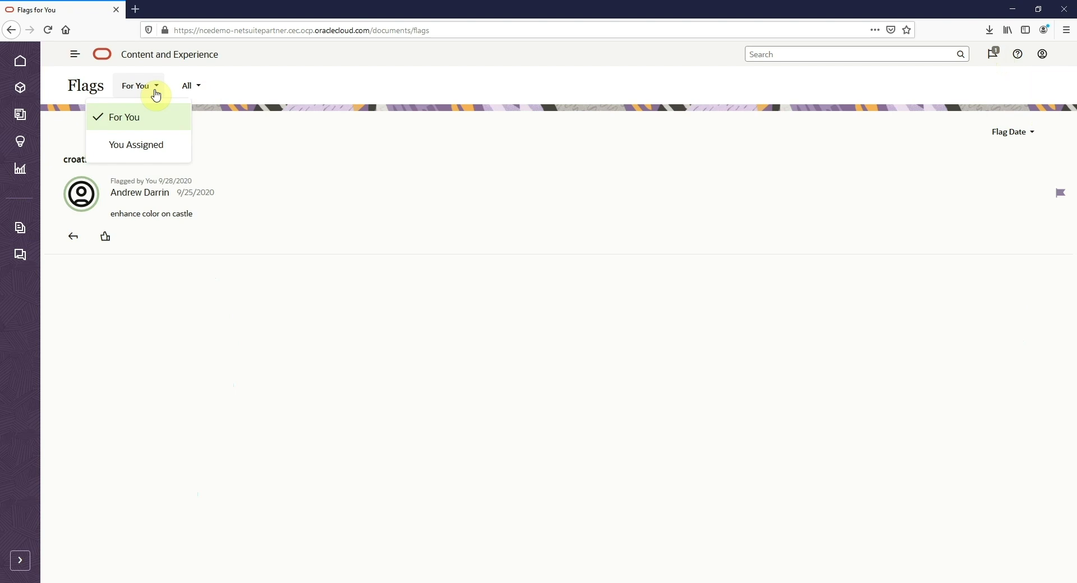
pyautogui.click(156, 92)
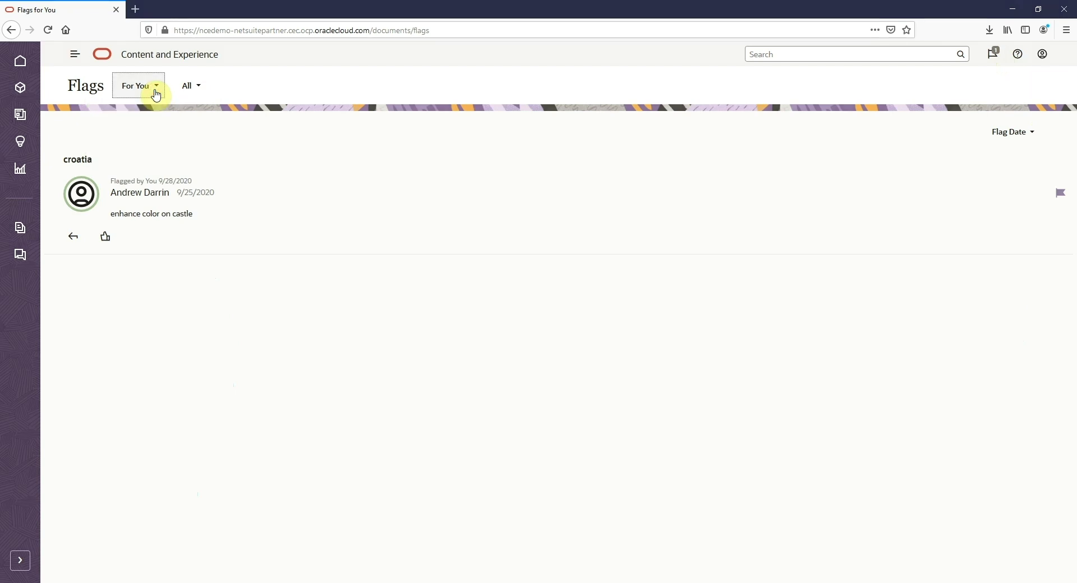